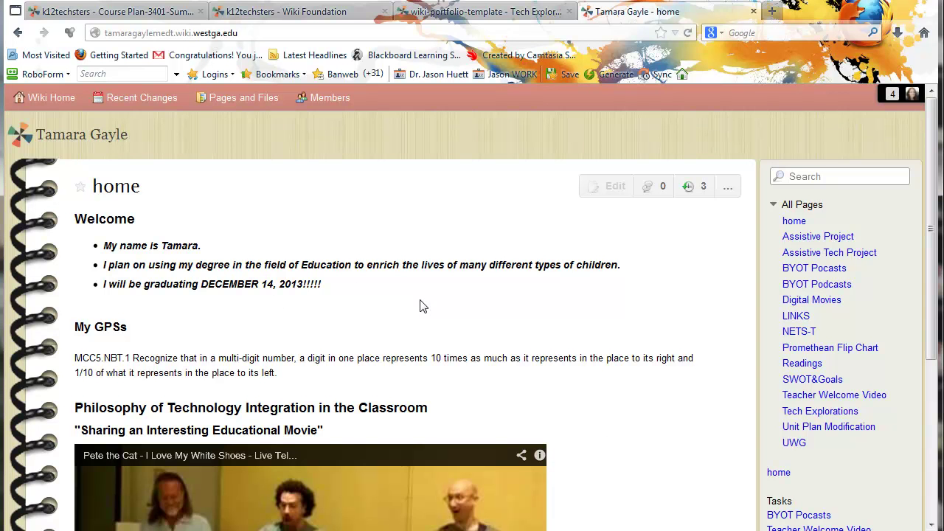
Scroll the wiki page, then visit the BYOT Pocasts and Teacher Welcome Video pages.
{"action": "scroll", "coordinate": [523, 287], "scroll_direction": "down", "scroll_amount": 3}
{"action": "scroll", "coordinate": [546, 297], "scroll_direction": "up", "scroll_amount": 3}
{"action": "scroll", "coordinate": [605, 312], "scroll_direction": "down", "scroll_amount": 3}
{"action": "scroll", "coordinate": [737, 326], "scroll_direction": "up", "scroll_amount": 1}
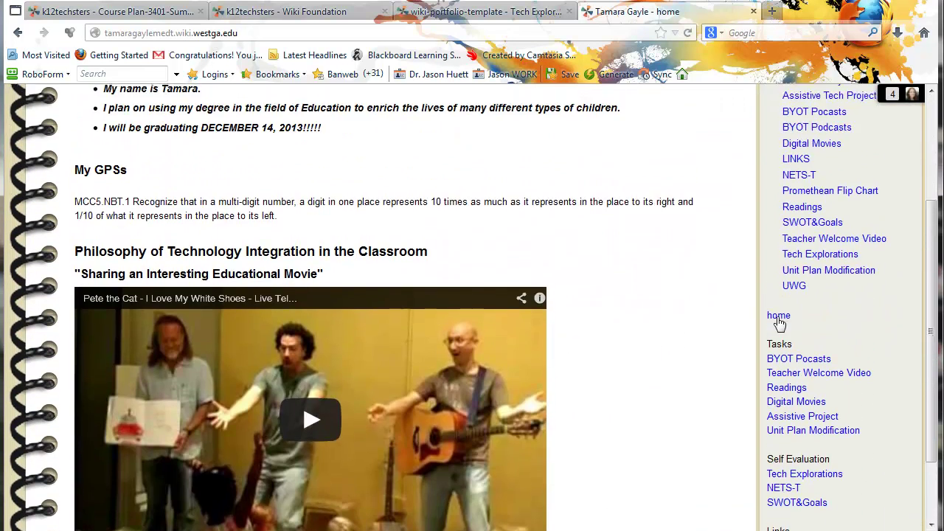
{"action": "scroll", "coordinate": [745, 335], "scroll_direction": "down", "scroll_amount": 1}
{"action": "scroll", "coordinate": [724, 341], "scroll_direction": "down", "scroll_amount": 1}
{"action": "left_click", "coordinate": [784, 279]}
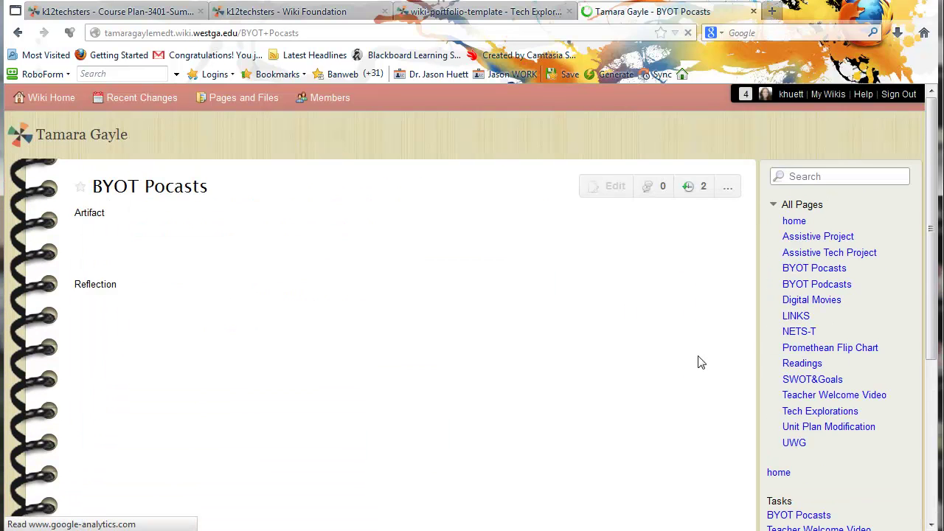
{"action": "scroll", "coordinate": [702, 363], "scroll_direction": "down", "scroll_amount": 2}
{"action": "left_click", "coordinate": [780, 447]}
Browse the Readings and Digital Movies pages, ending on the Assistive Project page.
{"action": "scroll", "coordinate": [666, 441], "scroll_direction": "down", "scroll_amount": 4}
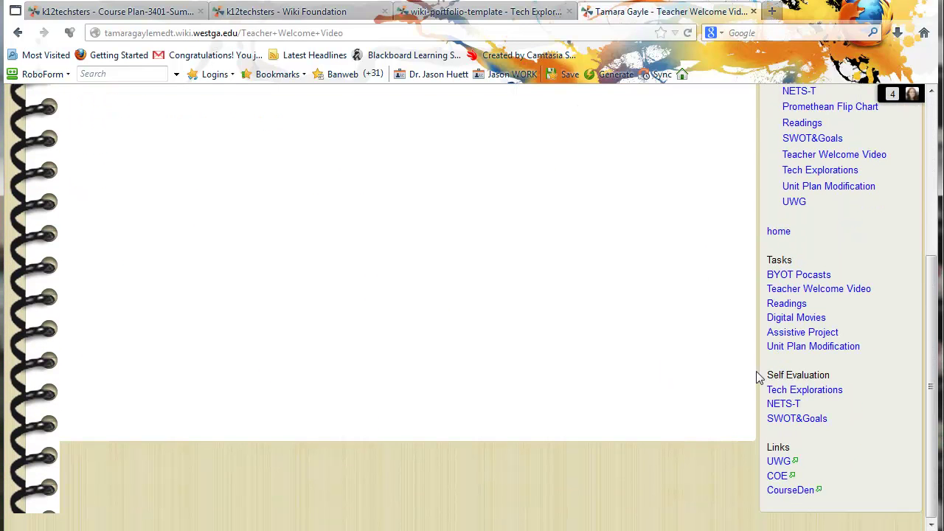
{"action": "left_click", "coordinate": [777, 306]}
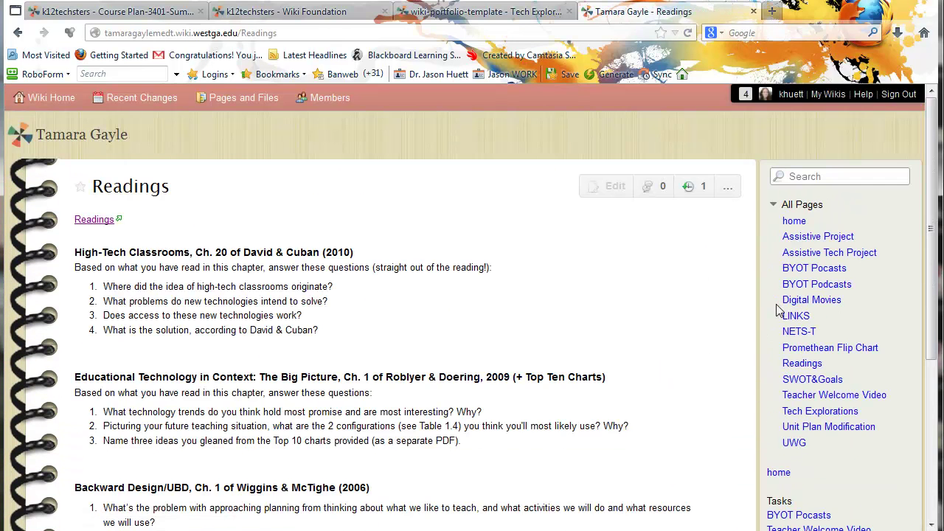
{"action": "scroll", "coordinate": [538, 413], "scroll_direction": "down", "scroll_amount": 6}
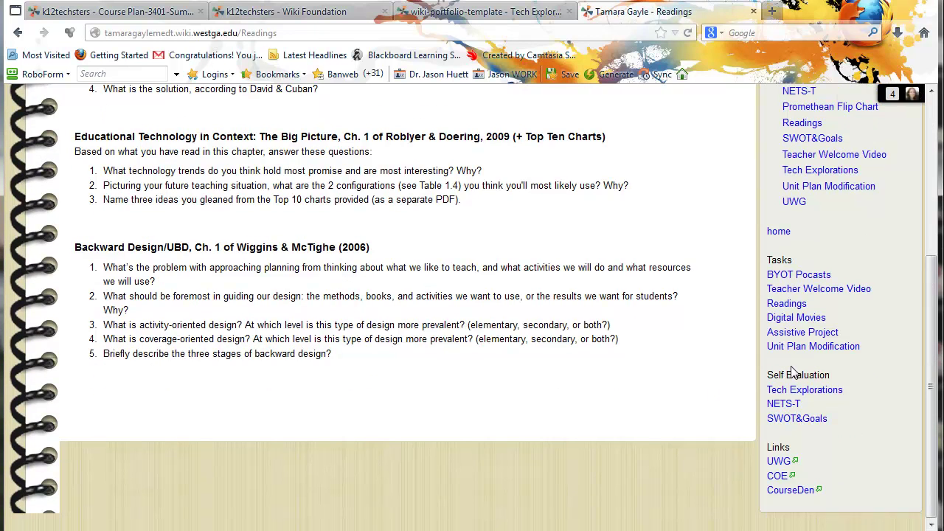
{"action": "left_click", "coordinate": [783, 322]}
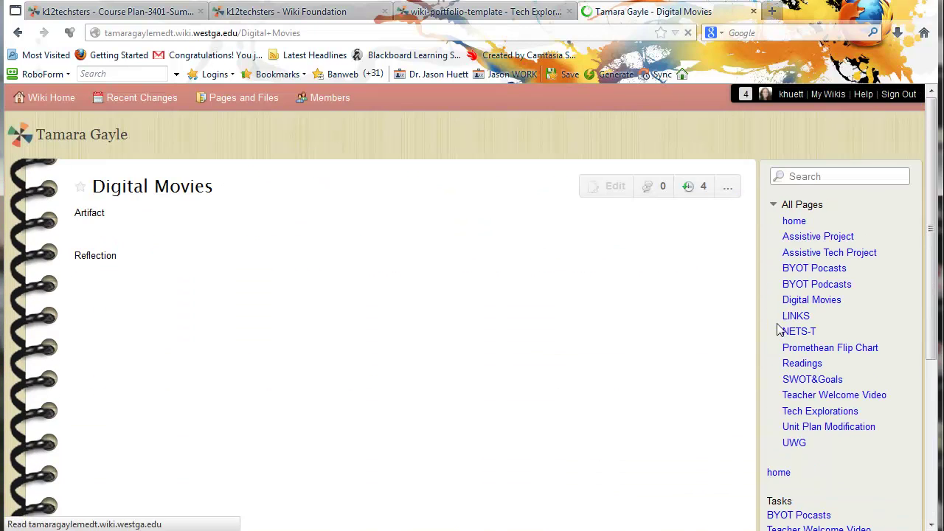
{"action": "scroll", "coordinate": [727, 366], "scroll_direction": "down", "scroll_amount": 5}
{"action": "left_click", "coordinate": [779, 365]}
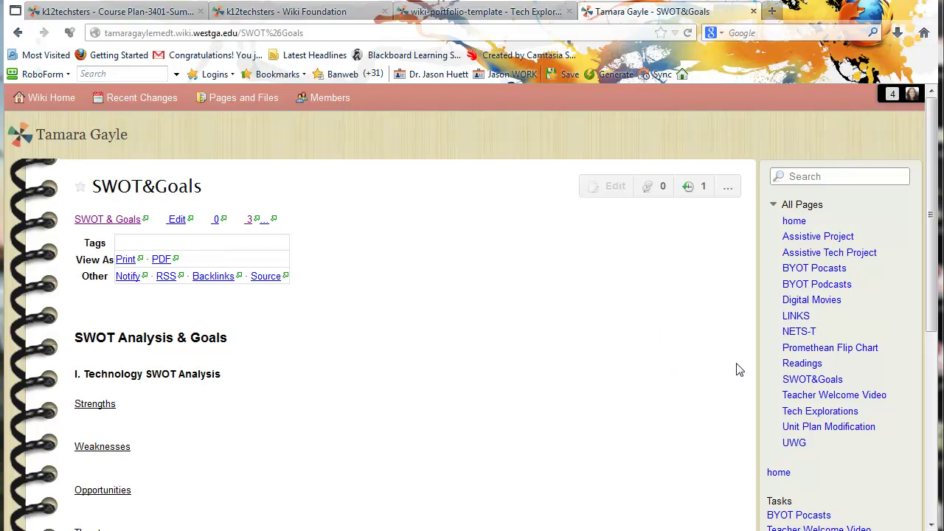
Scroll through the SWOT Analysis & Goals template, then go to the NETS-T page.
{"action": "scroll", "coordinate": [668, 367], "scroll_direction": "down", "scroll_amount": 5}
{"action": "scroll", "coordinate": [206, 357], "scroll_direction": "up", "scroll_amount": 5}
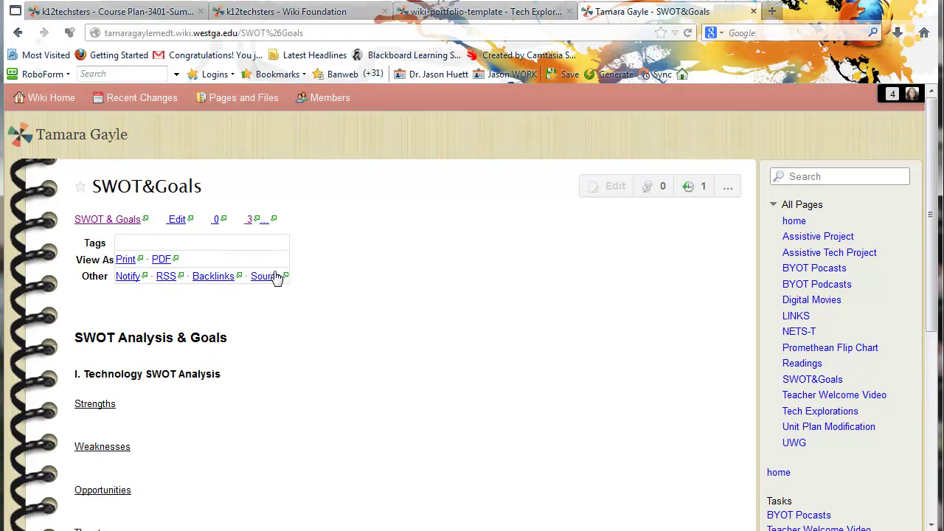
{"action": "scroll", "coordinate": [552, 462], "scroll_direction": "down", "scroll_amount": 2}
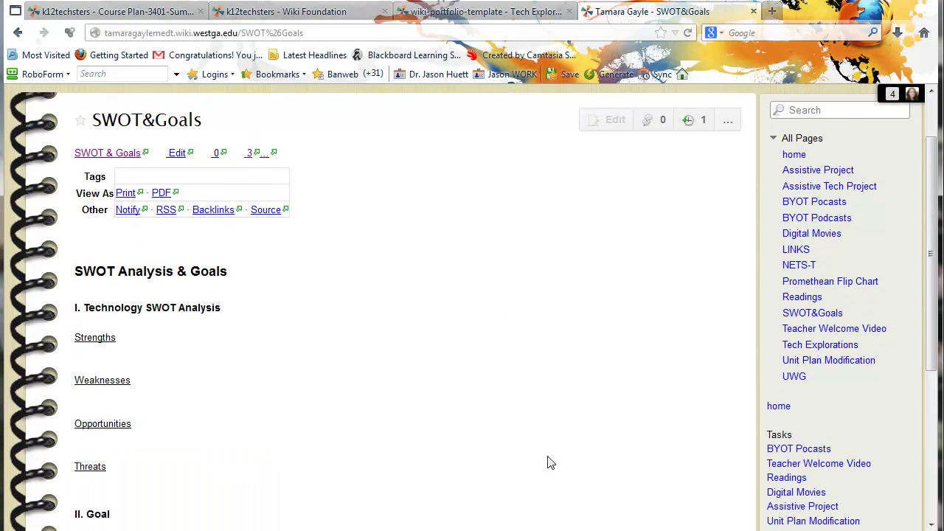
{"action": "scroll", "coordinate": [661, 489], "scroll_direction": "down", "scroll_amount": 5}
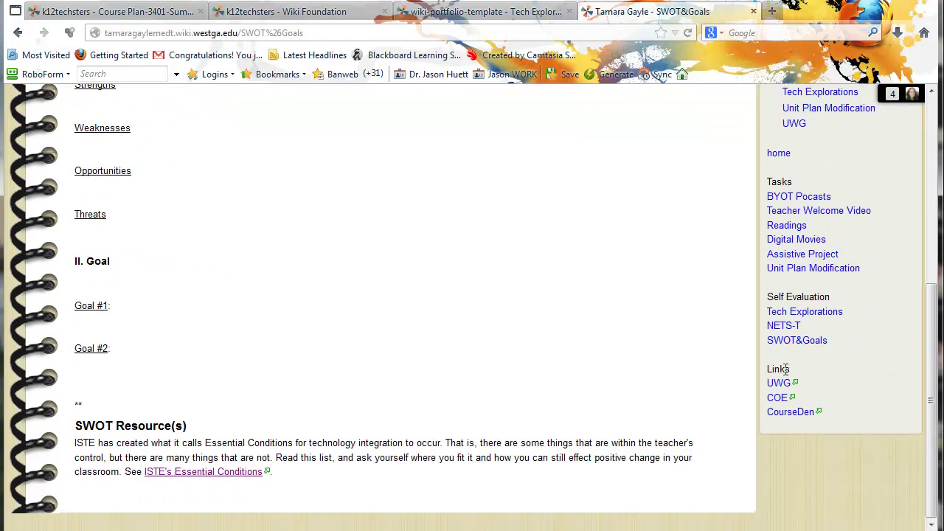
{"action": "left_click", "coordinate": [783, 325]}
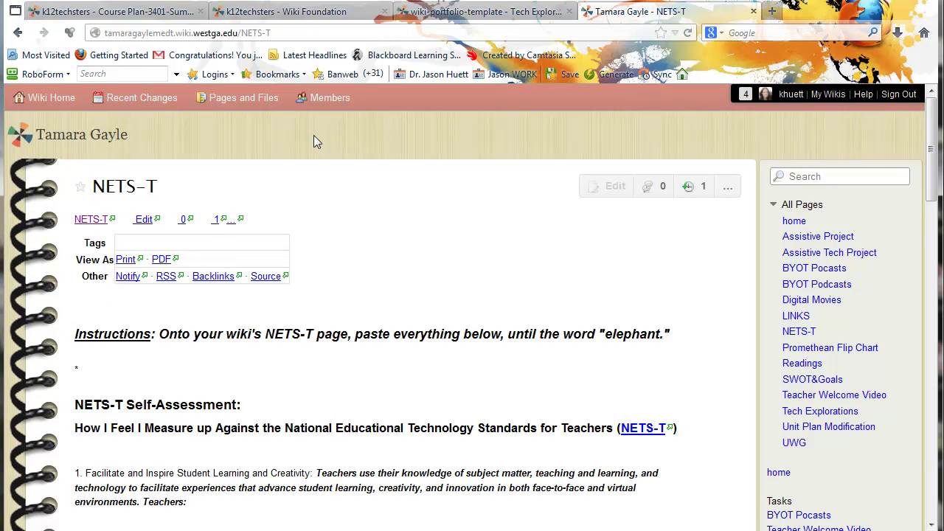
{"action": "left_click", "coordinate": [528, 13]}
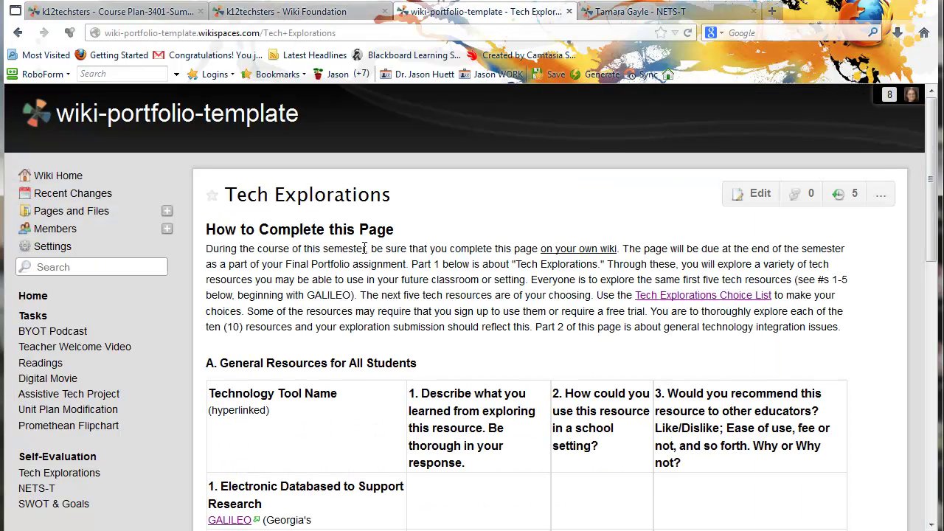
{"action": "left_click", "coordinate": [34, 490]}
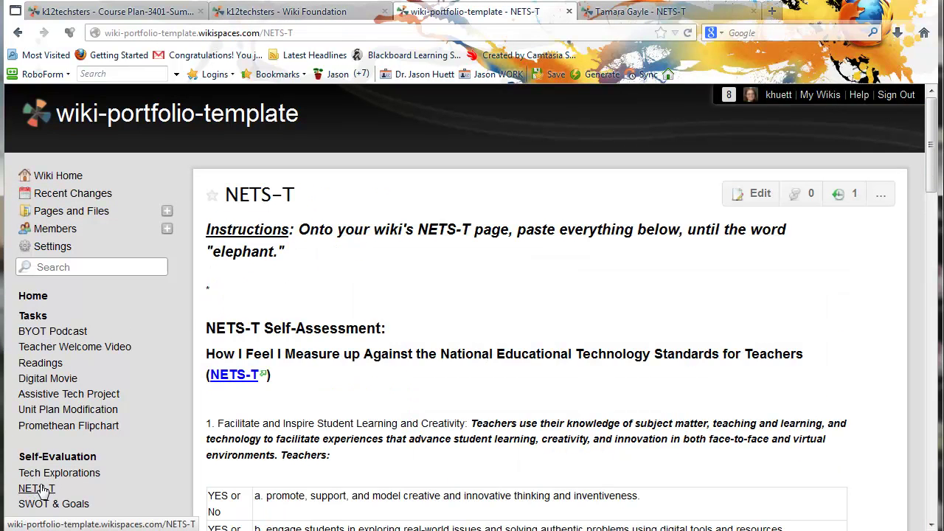
{"action": "left_click_drag", "start_coordinate": [219, 196], "coordinate": [297, 276]}
{"action": "left_click", "coordinate": [289, 257]}
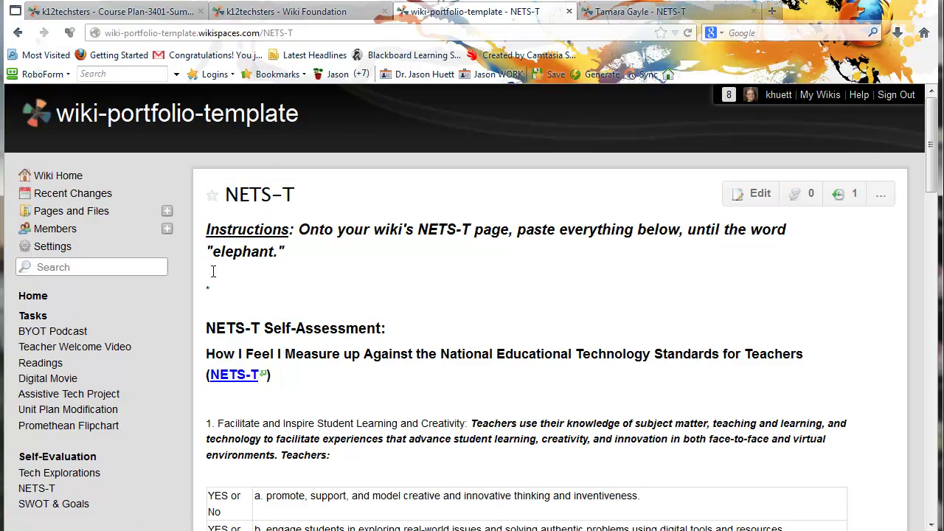
{"action": "left_click_drag", "start_coordinate": [207, 293], "coordinate": [267, 373]}
{"action": "scroll", "coordinate": [284, 398], "scroll_direction": "down", "scroll_amount": 10}
{"action": "scroll", "coordinate": [284, 412], "scroll_direction": "down", "scroll_amount": 12}
{"action": "left_click", "coordinate": [221, 389], "text": "shift"}
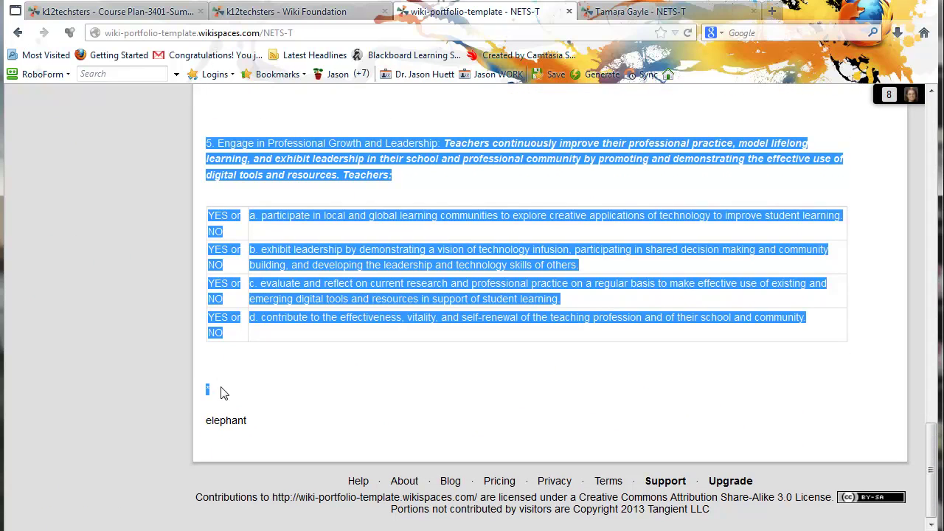
{"action": "left_click", "coordinate": [245, 419], "text": "shift"}
{"action": "left_click", "coordinate": [217, 391]}
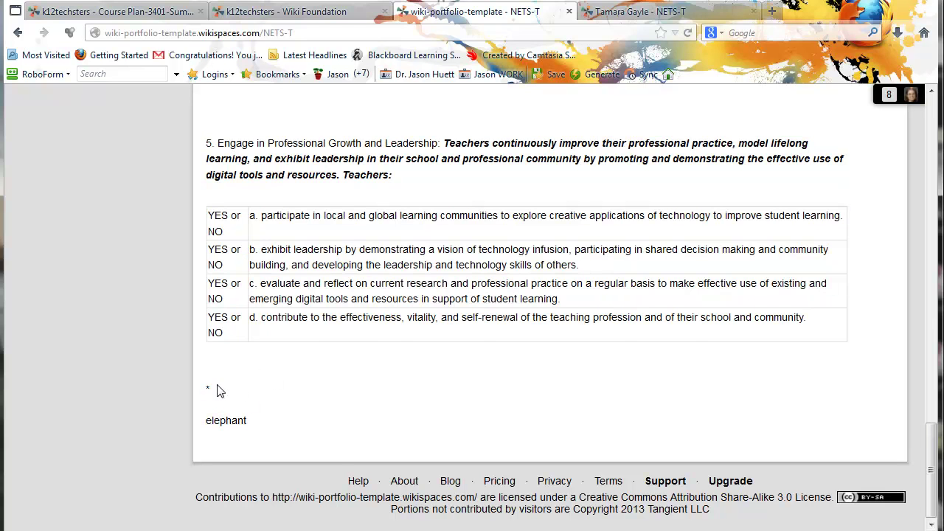
{"action": "left_click", "coordinate": [254, 419], "text": "shift"}
{"action": "left_click_drag", "start_coordinate": [349, 480], "coordinate": [540, 499]}
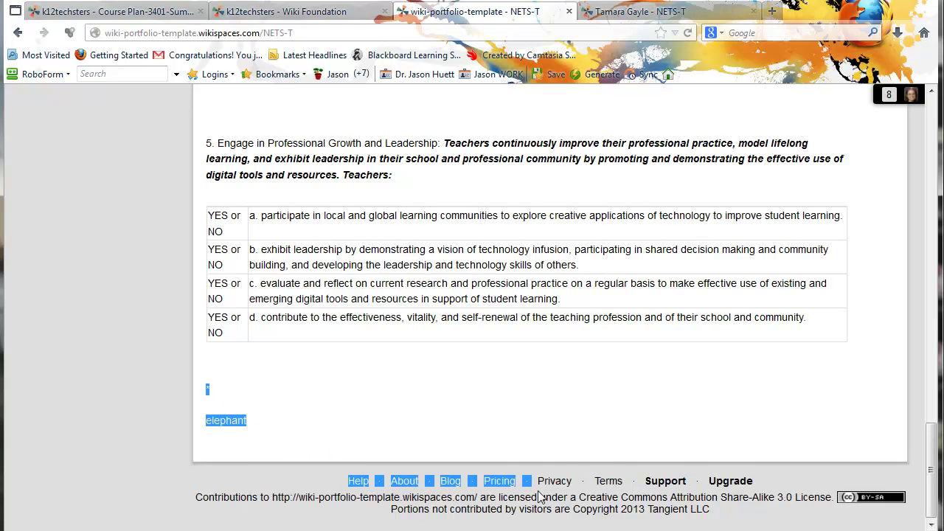
{"action": "left_click", "coordinate": [539, 412]}
{"action": "scroll", "coordinate": [531, 385], "scroll_direction": "up", "scroll_amount": 20}
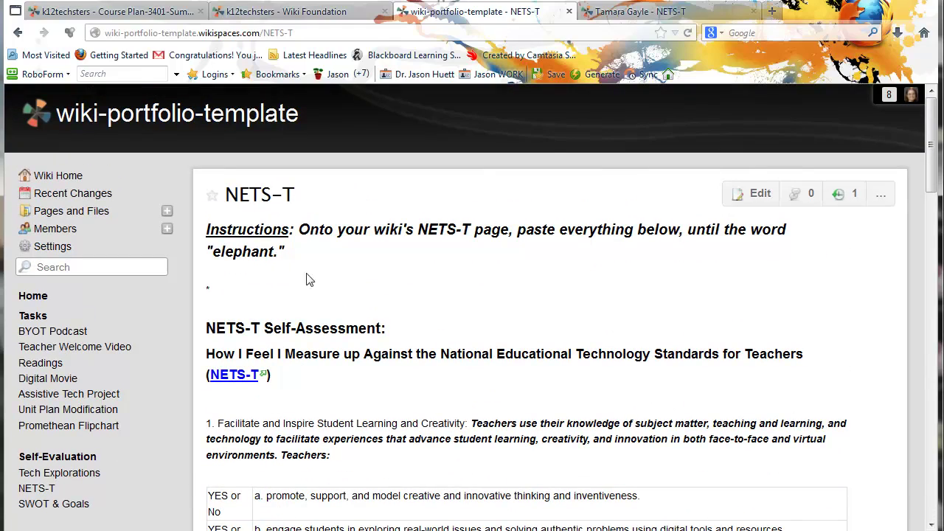
{"action": "left_click_drag", "start_coordinate": [214, 191], "coordinate": [860, 324]}
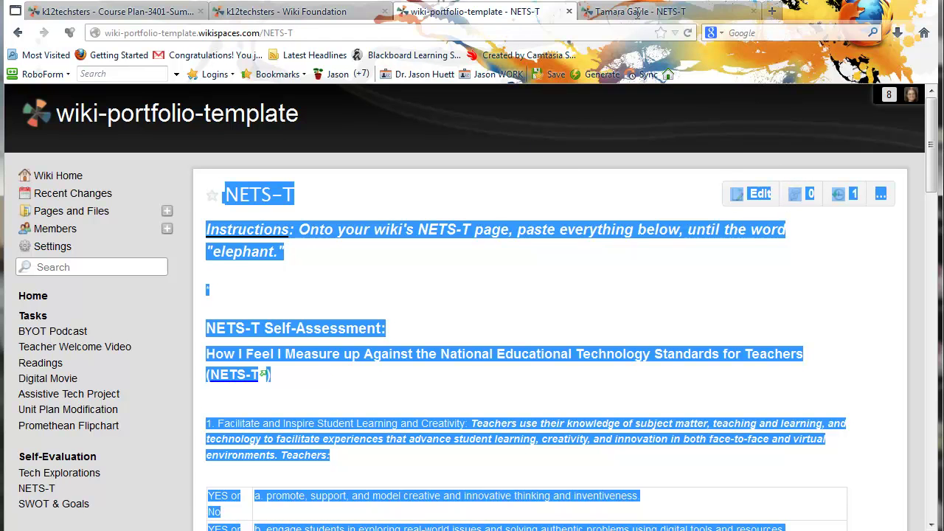
{"action": "left_click", "coordinate": [638, 13]}
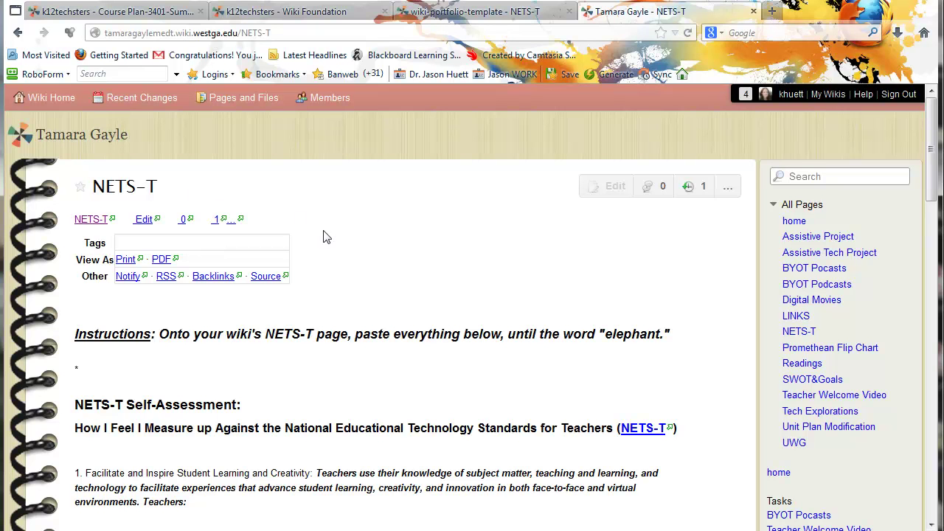
{"action": "scroll", "coordinate": [327, 236], "scroll_direction": "down", "scroll_amount": 2}
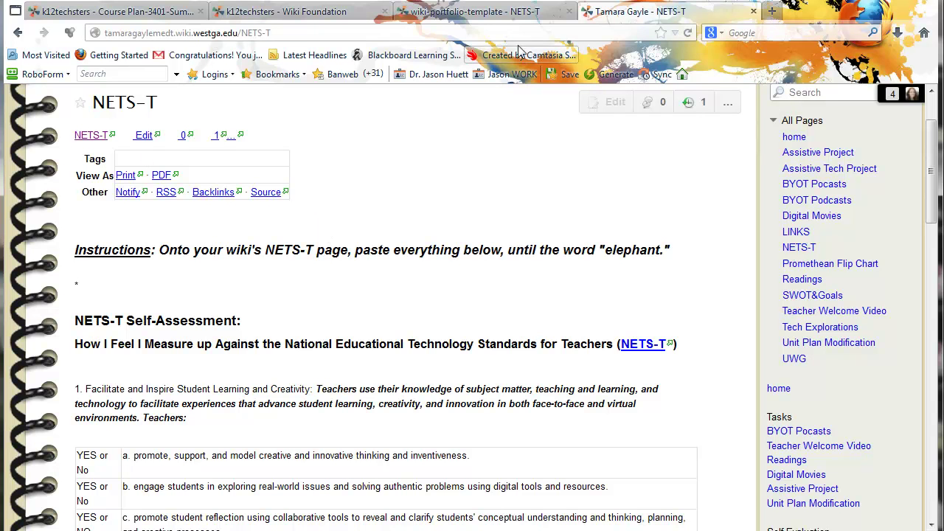
{"action": "scroll", "coordinate": [544, 217], "scroll_direction": "down", "scroll_amount": 2}
{"action": "scroll", "coordinate": [544, 217], "scroll_direction": "up", "scroll_amount": 2}
{"action": "scroll", "coordinate": [799, 372], "scroll_direction": "down", "scroll_amount": 6}
{"action": "scroll", "coordinate": [818, 247], "scroll_direction": "up", "scroll_amount": 5}
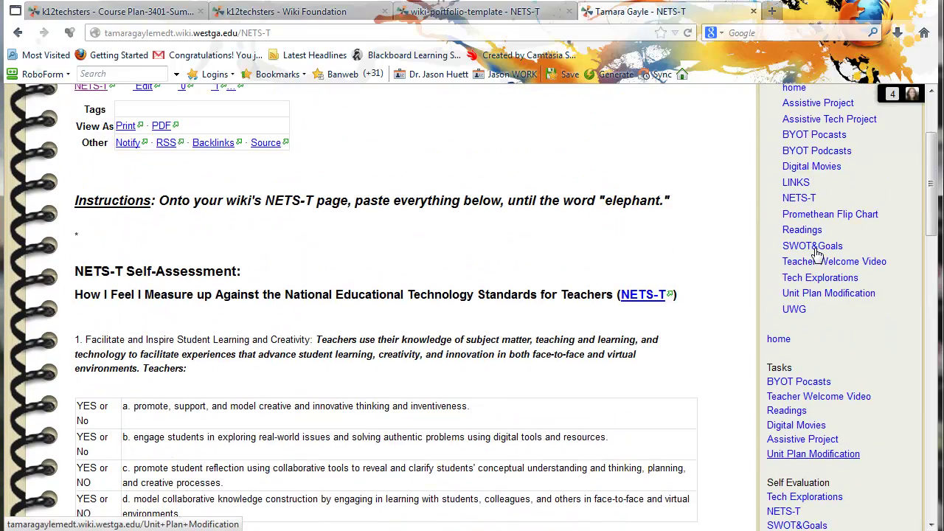
{"action": "scroll", "coordinate": [823, 232], "scroll_direction": "up", "scroll_amount": 3}
{"action": "scroll", "coordinate": [823, 227], "scroll_direction": "down", "scroll_amount": 2}
{"action": "scroll", "coordinate": [824, 229], "scroll_direction": "down", "scroll_amount": 2}
{"action": "scroll", "coordinate": [825, 229], "scroll_direction": "up", "scroll_amount": 3}
{"action": "scroll", "coordinate": [825, 229], "scroll_direction": "down", "scroll_amount": 8}
{"action": "scroll", "coordinate": [825, 228], "scroll_direction": "up", "scroll_amount": 7}
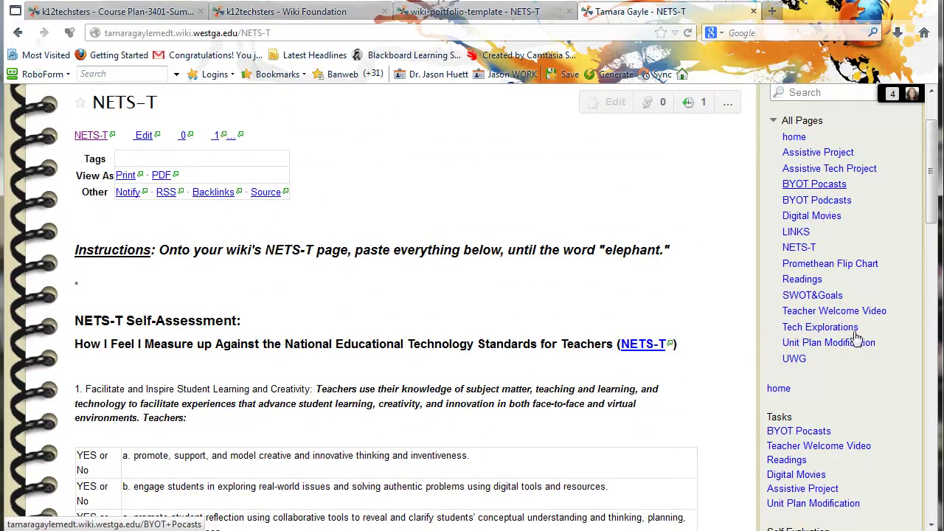
{"action": "scroll", "coordinate": [853, 341], "scroll_direction": "down", "scroll_amount": 3}
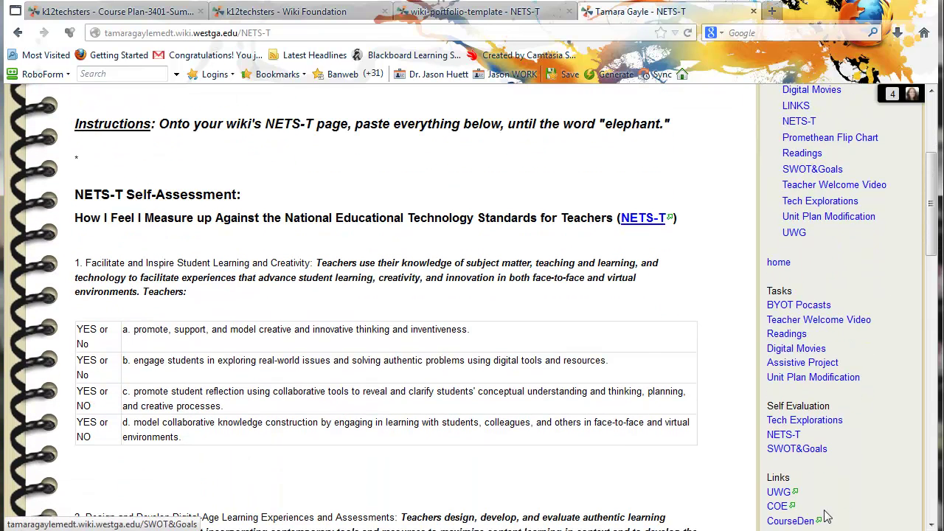
{"action": "scroll", "coordinate": [866, 382], "scroll_direction": "up", "scroll_amount": 5}
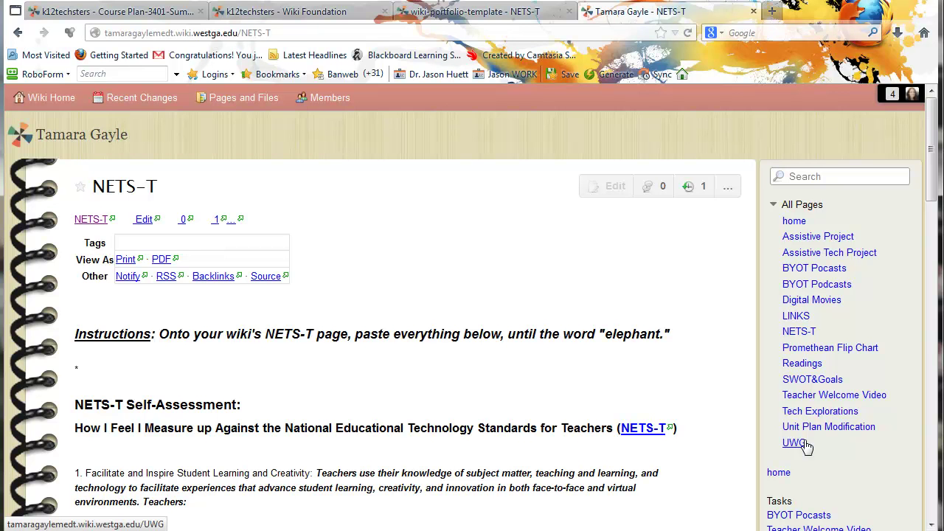
{"action": "scroll", "coordinate": [860, 402], "scroll_direction": "down", "scroll_amount": 6}
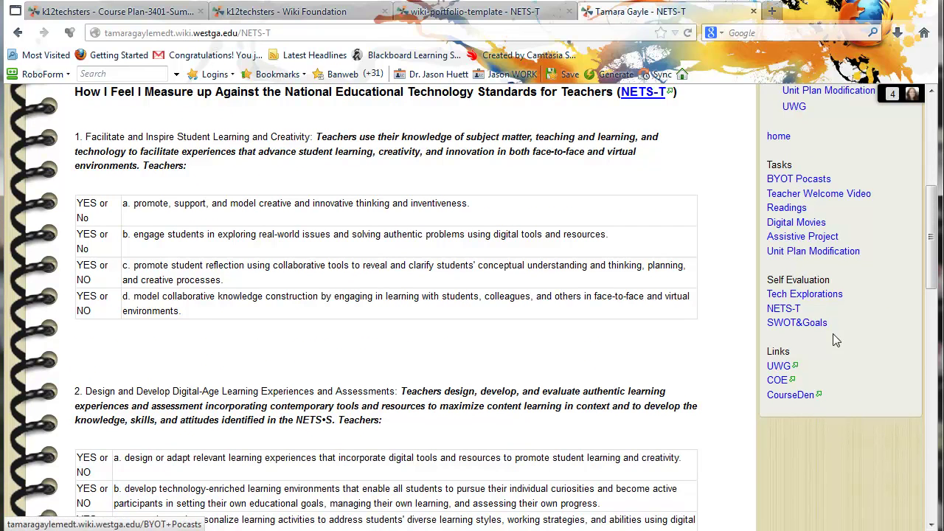
{"action": "scroll", "coordinate": [830, 343], "scroll_direction": "up", "scroll_amount": 5}
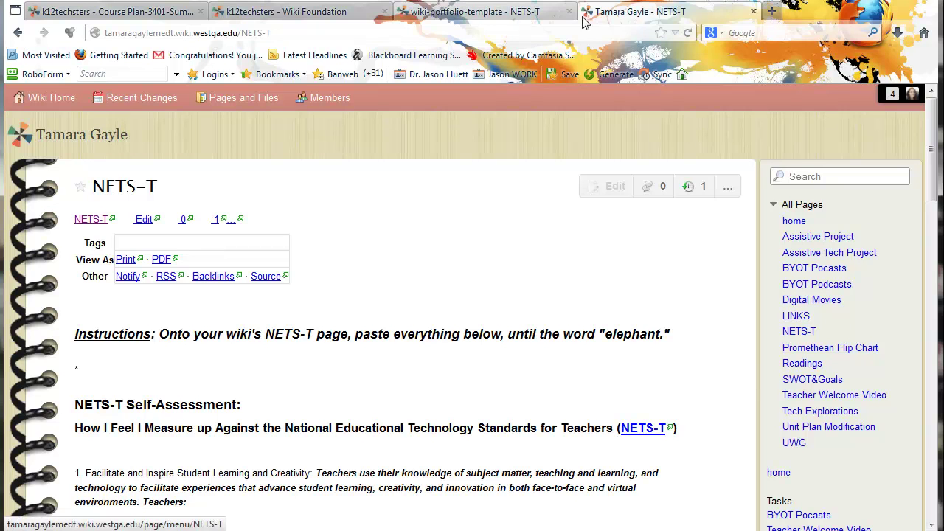
Open a new browser tab, glance back at the NETS-T page, then return to the blank tab.
{"action": "left_click", "coordinate": [772, 11]}
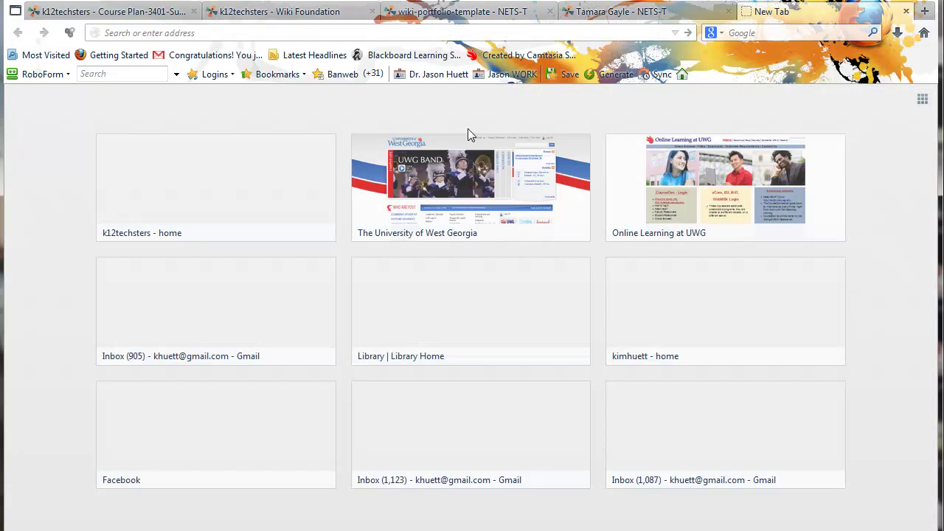
{"action": "left_click", "coordinate": [594, 13]}
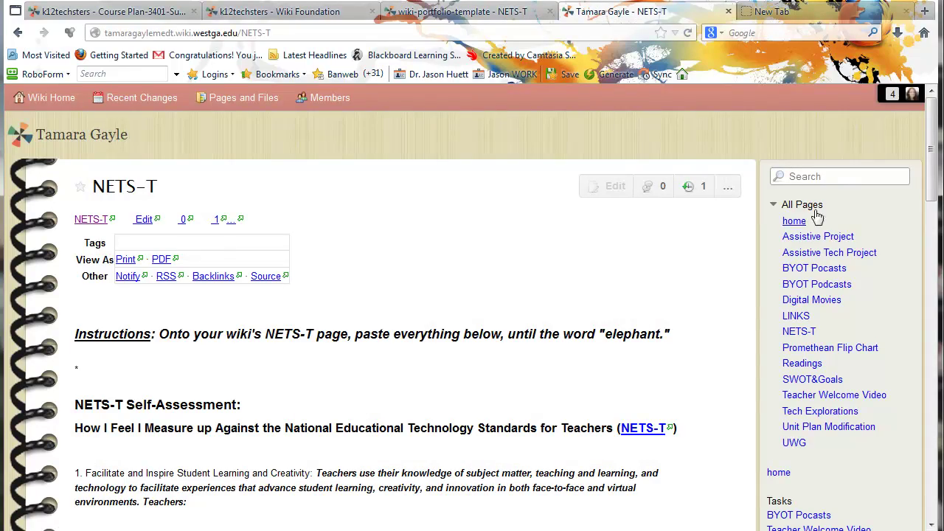
{"action": "scroll", "coordinate": [830, 365], "scroll_direction": "down", "scroll_amount": 10}
{"action": "scroll", "coordinate": [832, 282], "scroll_direction": "up", "scroll_amount": 10}
{"action": "left_click", "coordinate": [787, 15]}
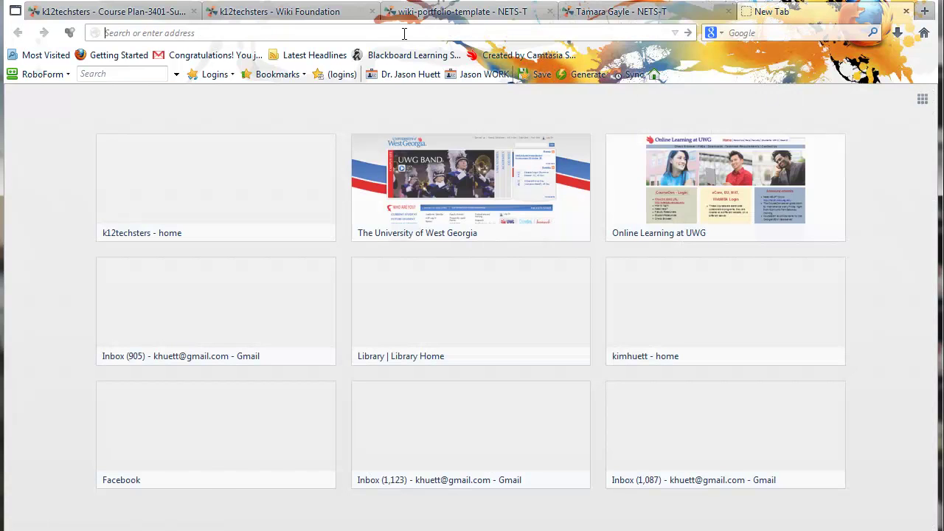
Enter the wikispaces.com address to load the main Wikispaces site.
{"action": "type", "text": "wiki"}
{"action": "key", "text": "Return"}
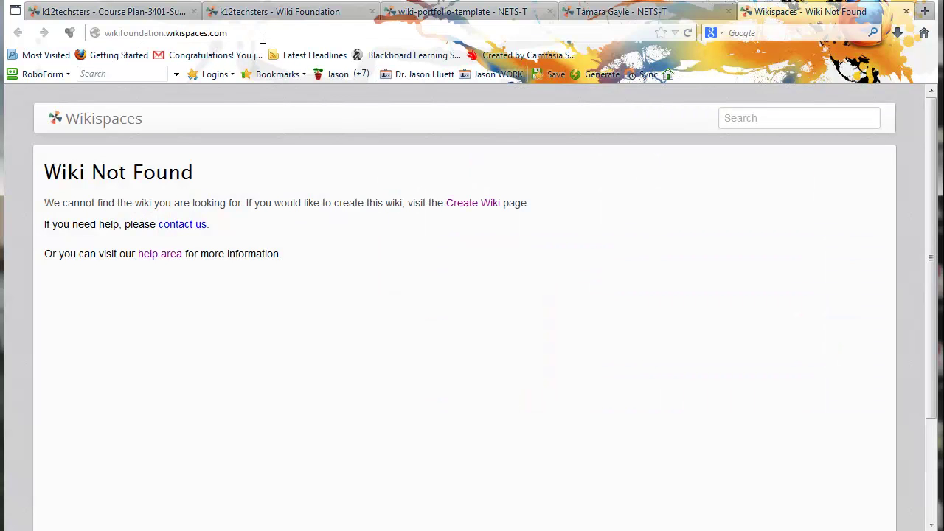
{"action": "left_click", "coordinate": [264, 36]}
{"action": "type", "text": "wikispaces.com/"}
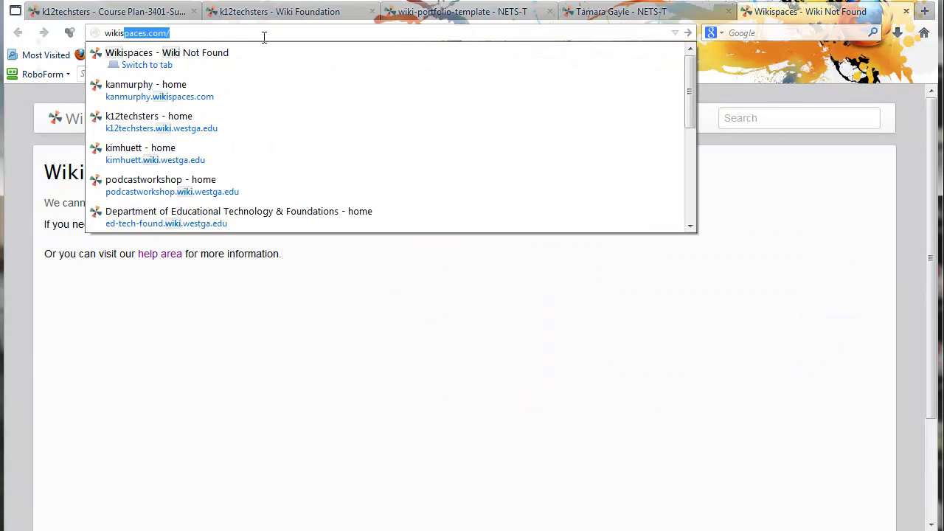
{"action": "key", "text": "Return"}
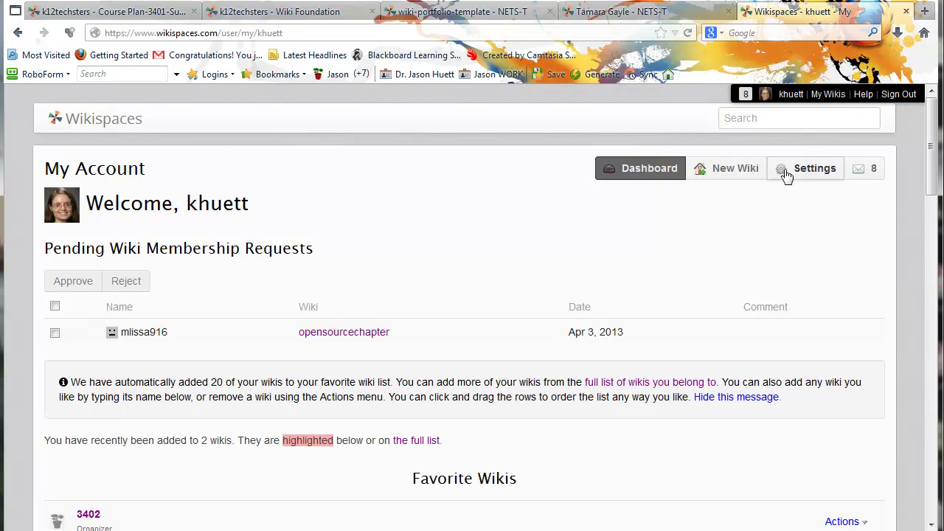
Start a new wiki and choose its industry, switching away from Higher Education.
{"action": "left_click", "coordinate": [738, 170]}
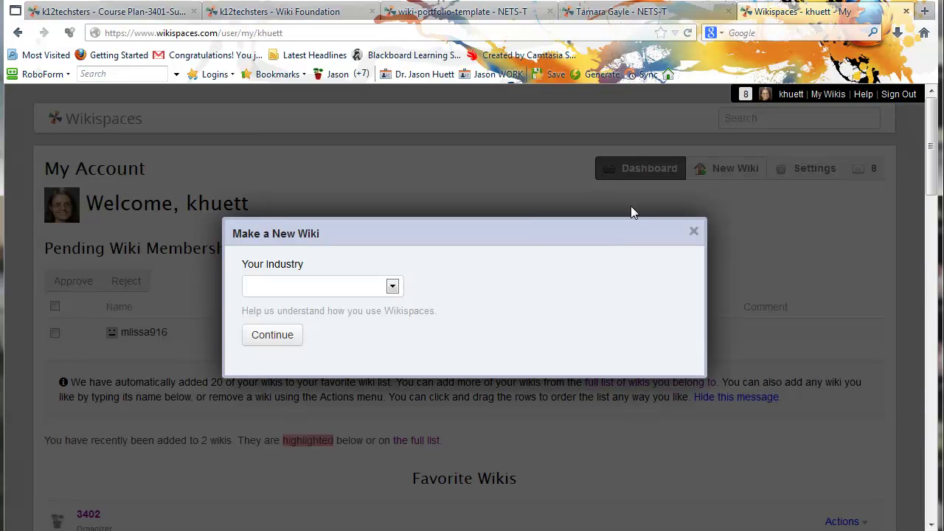
{"action": "left_click", "coordinate": [355, 289]}
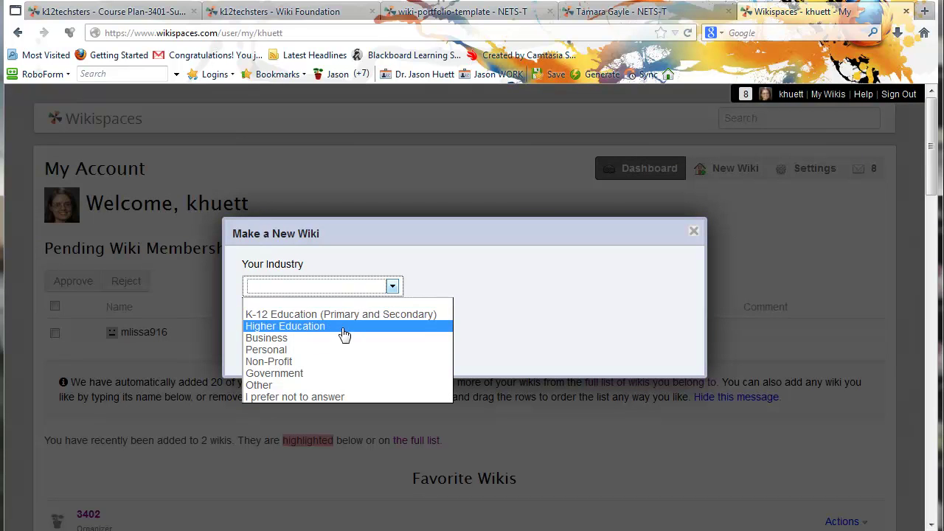
{"action": "left_click", "coordinate": [345, 335]}
{"action": "left_click", "coordinate": [314, 292]}
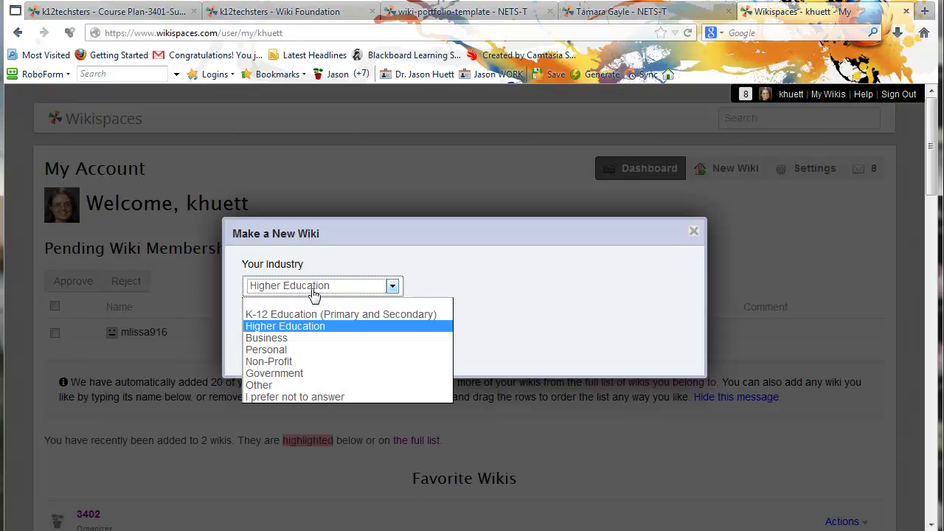
{"action": "left_click", "coordinate": [307, 373]}
{"action": "left_click", "coordinate": [284, 339]}
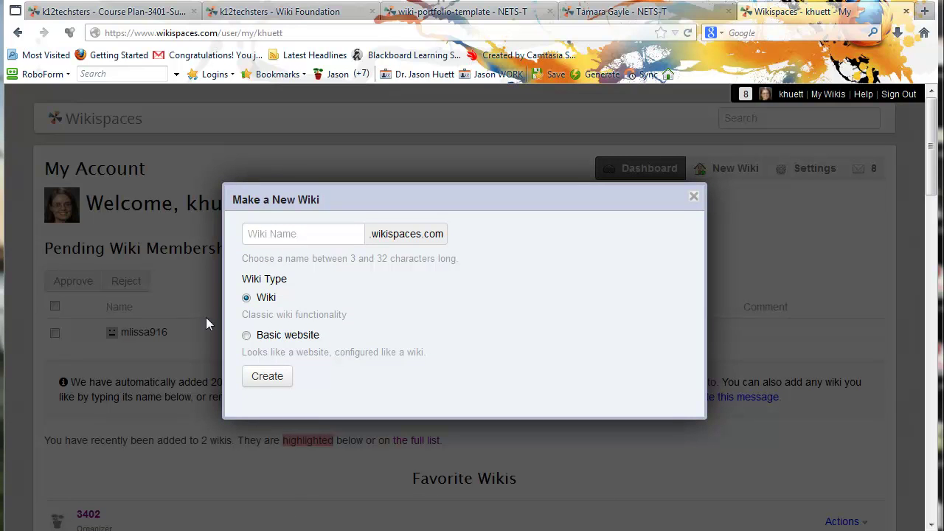
Name the wiki pinkratofdoom and create it.
{"action": "left_click", "coordinate": [271, 385]}
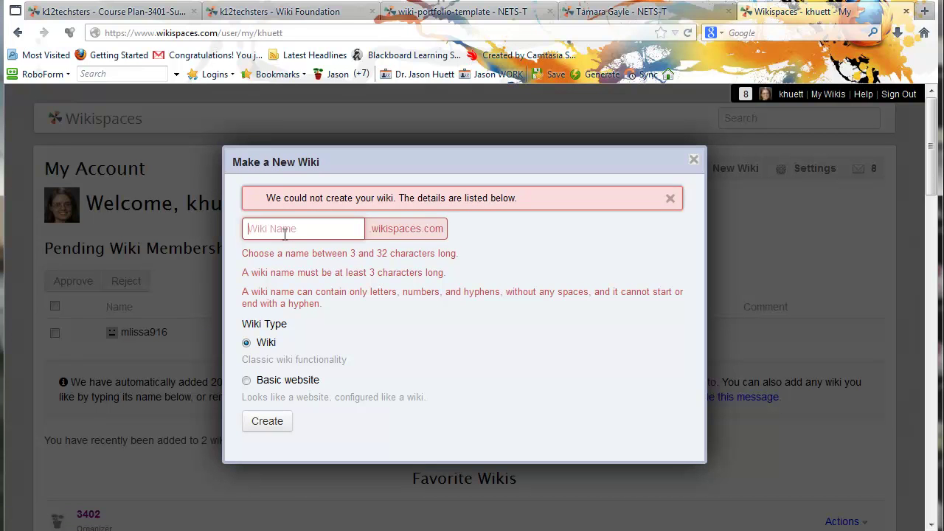
{"action": "type", "text": "pinkratofdoom"}
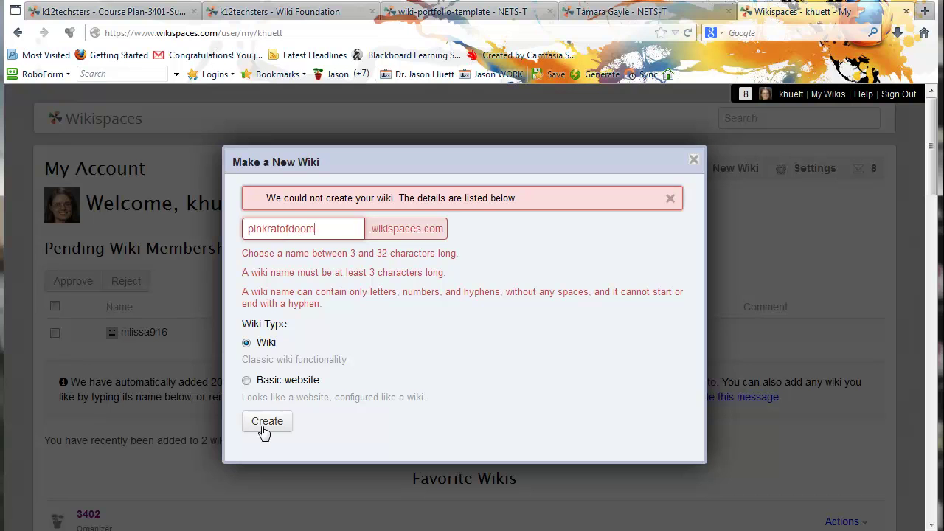
{"action": "left_click", "coordinate": [265, 433]}
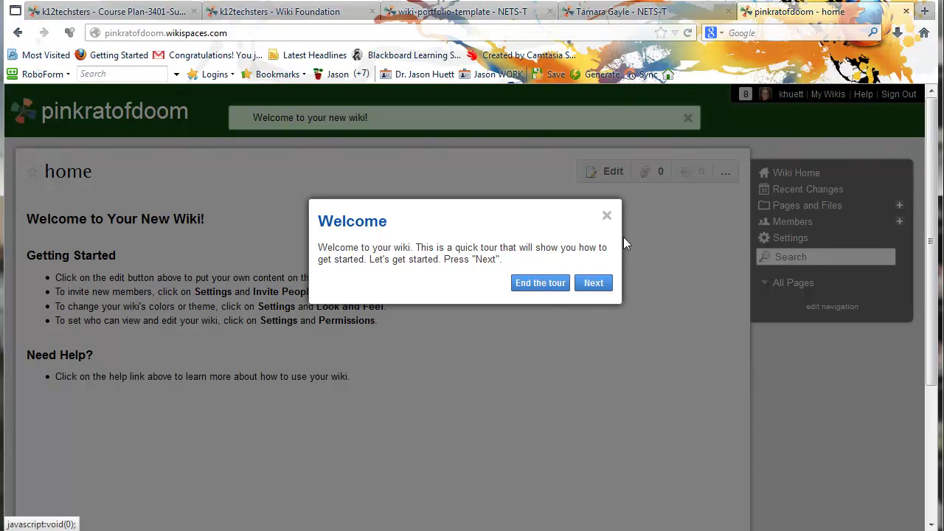
Dismiss the welcome tour and create a new page named apple.
{"action": "left_click", "coordinate": [546, 286]}
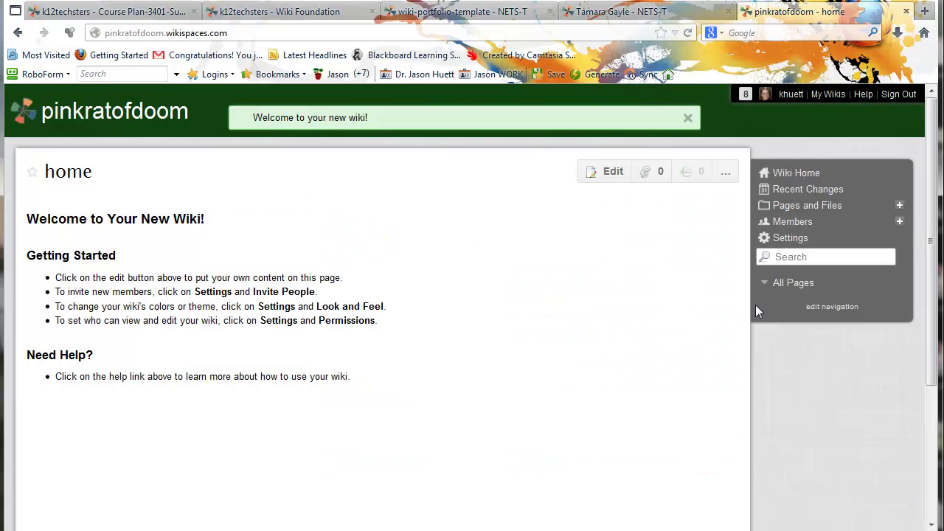
{"action": "left_click", "coordinate": [806, 207]}
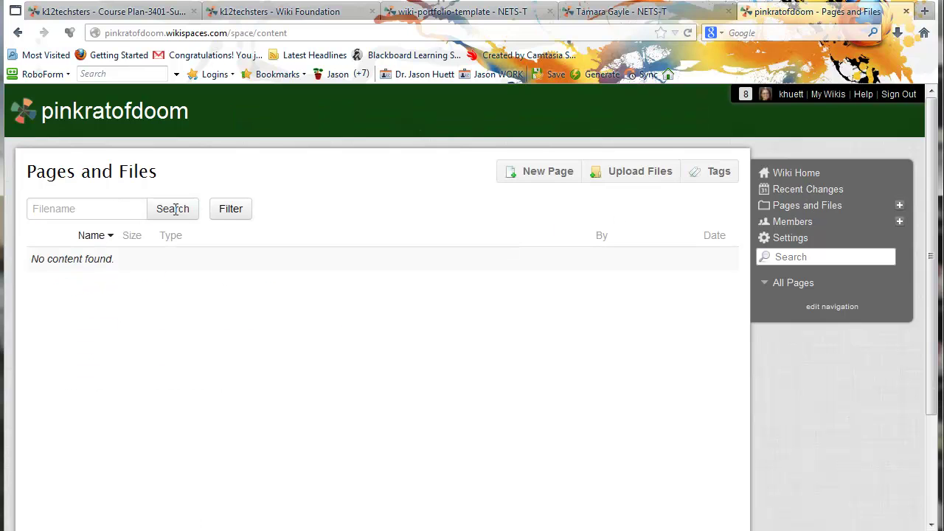
{"action": "left_click", "coordinate": [550, 186]}
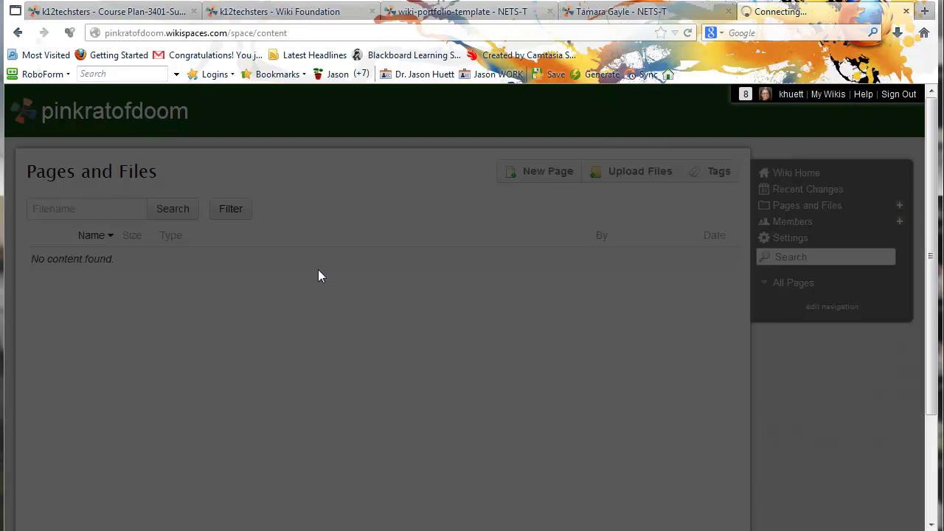
{"action": "type", "text": "appl"}
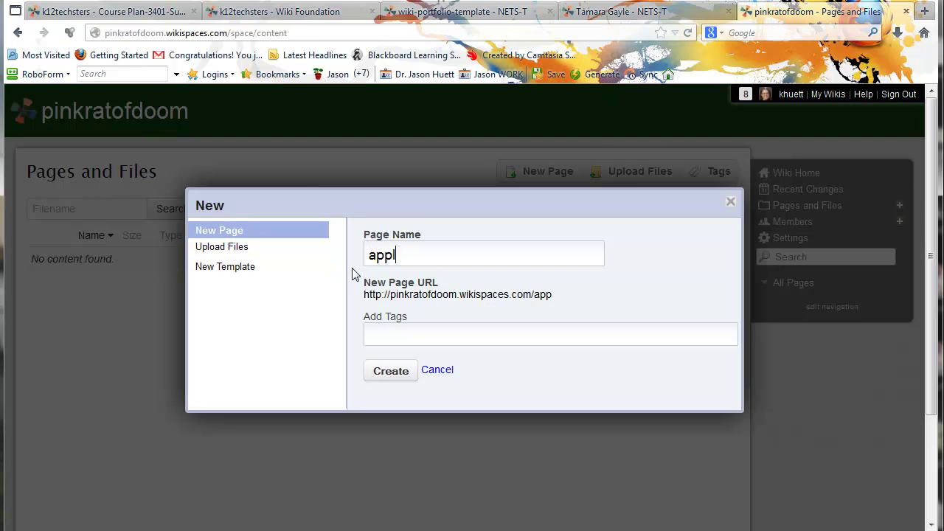
{"action": "type", "text": "e"}
{"action": "left_click", "coordinate": [385, 377]}
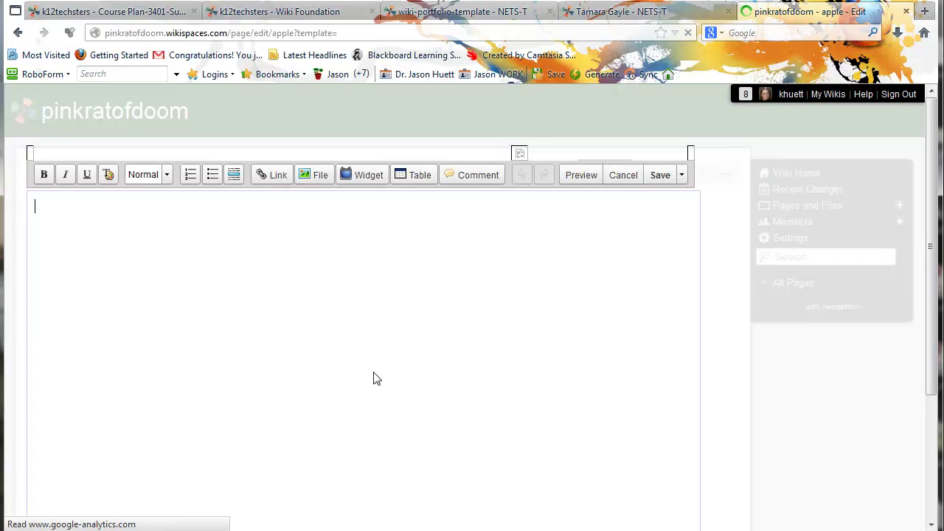
Type dd on the apple page and save it.
{"action": "type", "text": "dd"}
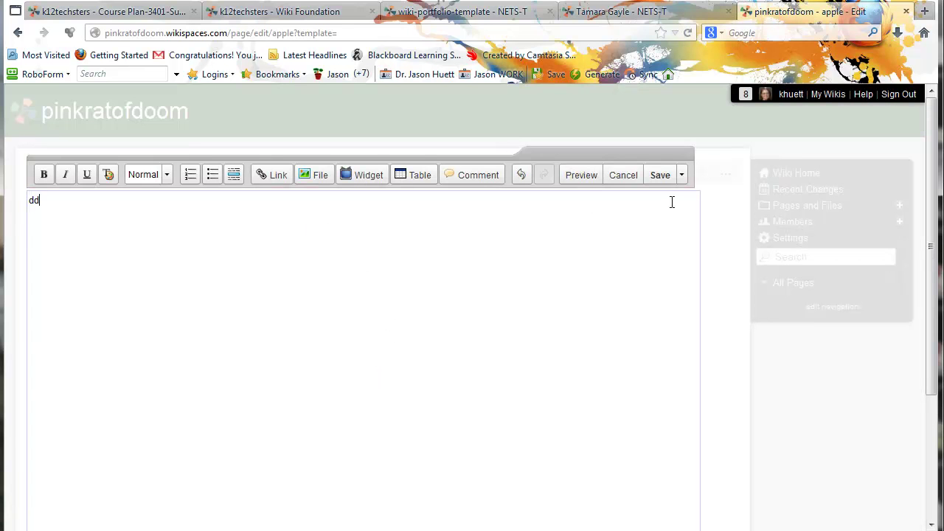
{"action": "left_click", "coordinate": [665, 177]}
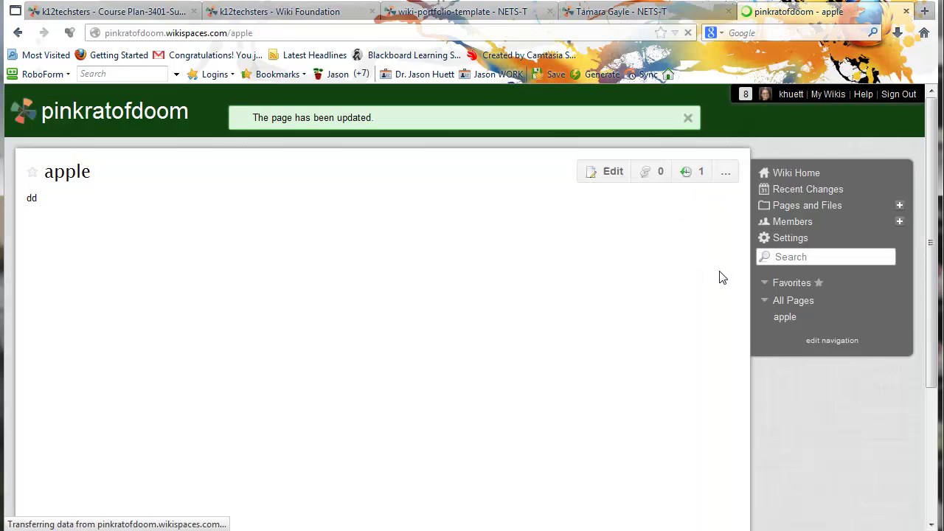
{"action": "left_click", "coordinate": [798, 209]}
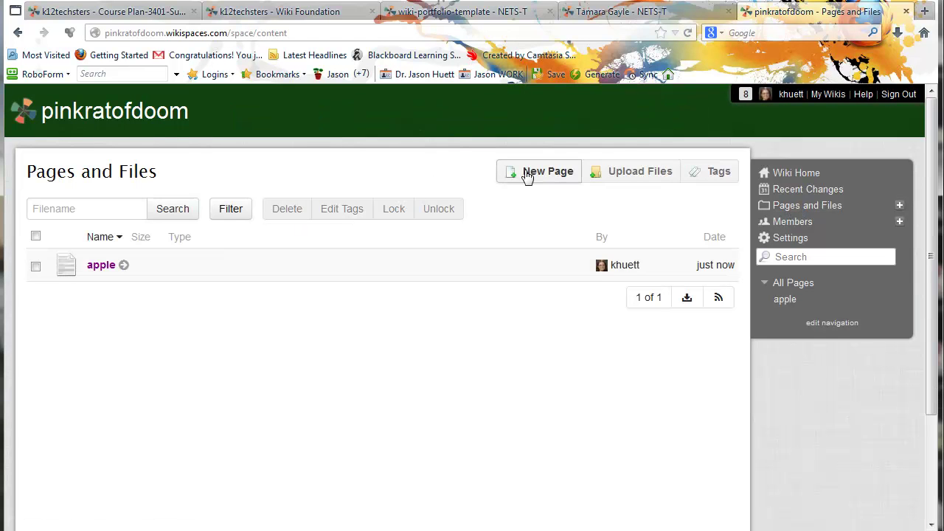
Create a page named zebra, type dd in it, and save it.
{"action": "left_click", "coordinate": [530, 177]}
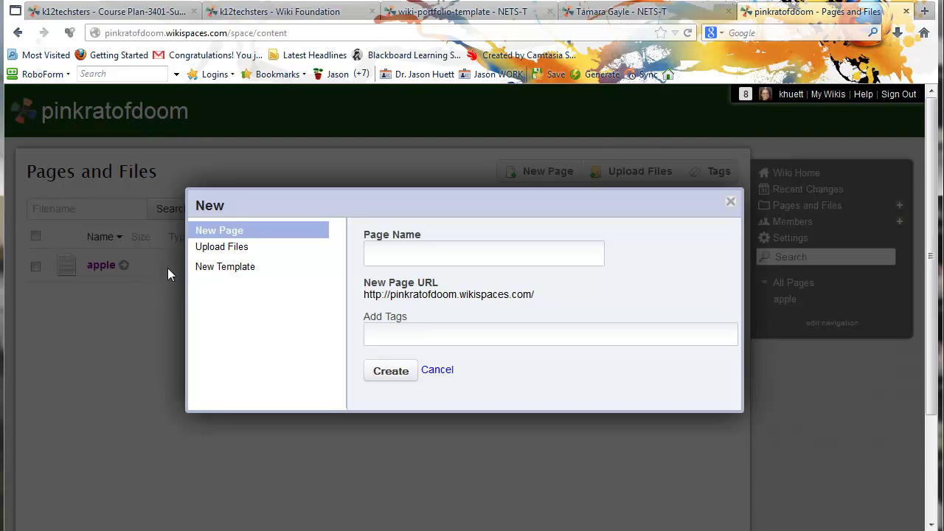
{"action": "type", "text": "zeb"}
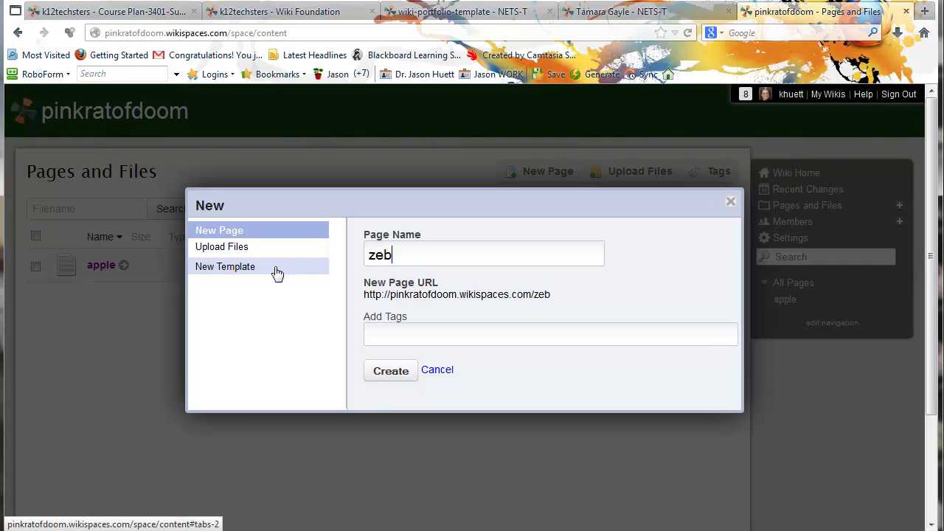
{"action": "type", "text": "ra"}
{"action": "left_click", "coordinate": [380, 377]}
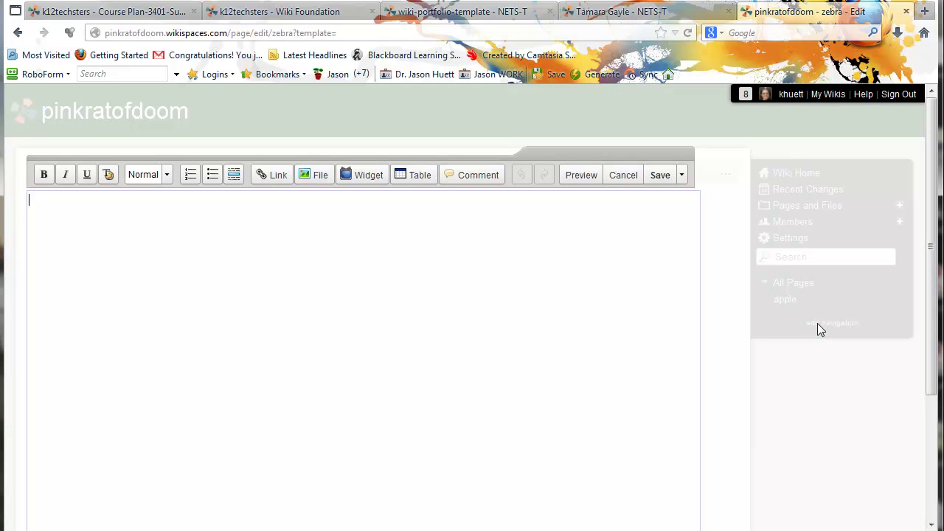
{"action": "type", "text": "dd"}
{"action": "left_click", "coordinate": [659, 177]}
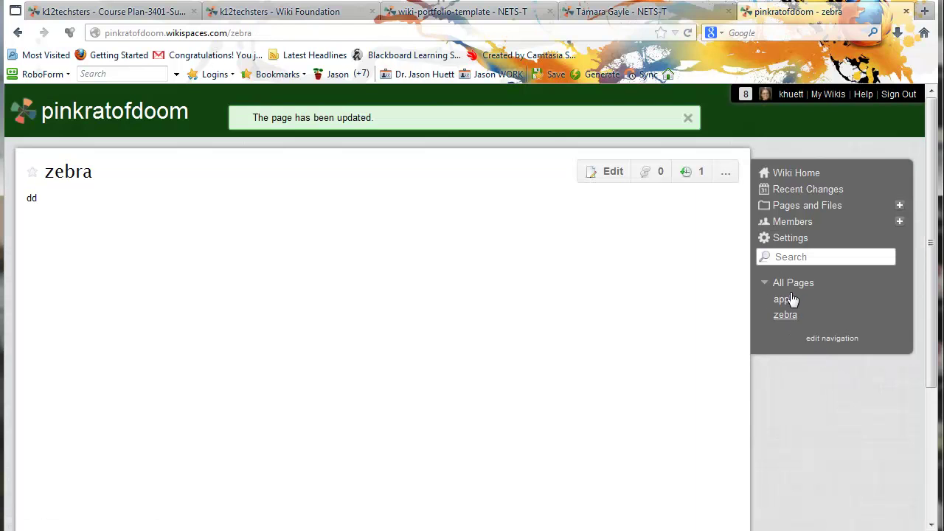
{"action": "left_click", "coordinate": [833, 340]}
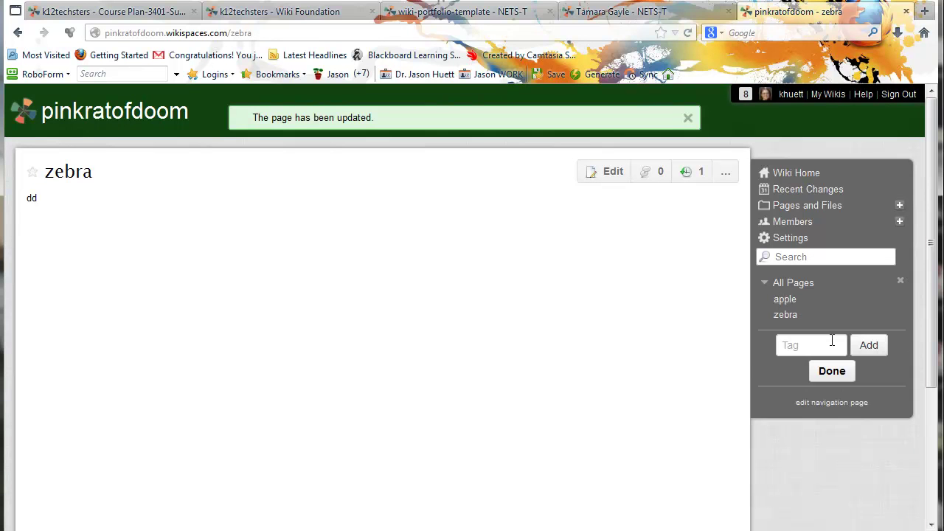
{"action": "left_click", "coordinate": [833, 405]}
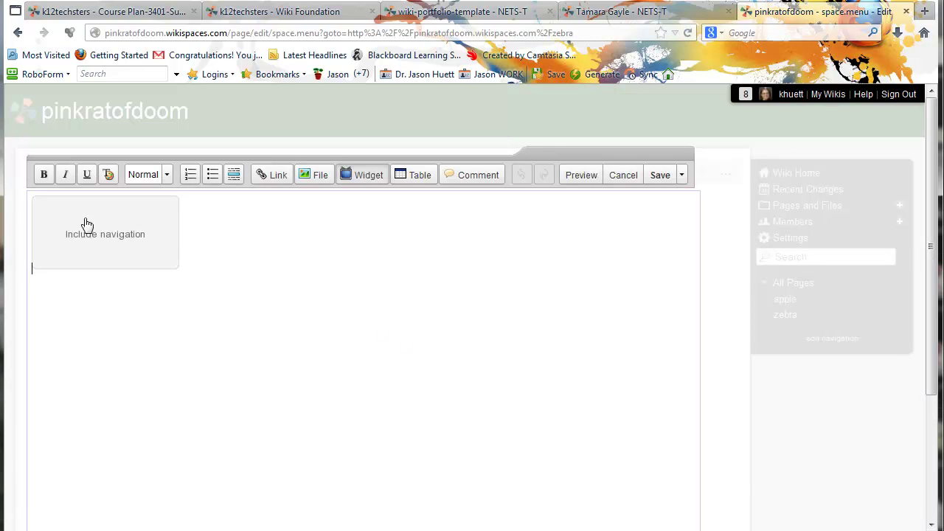
{"action": "left_click", "coordinate": [101, 236]}
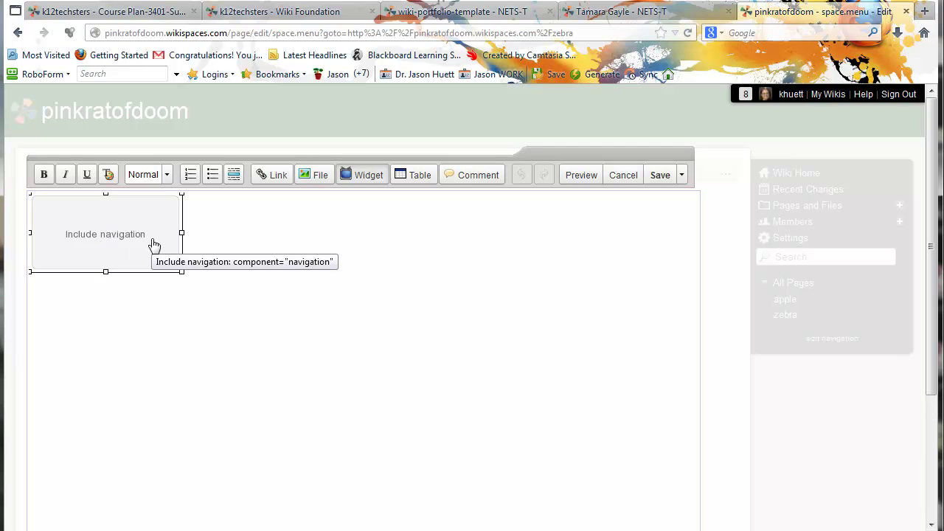
{"action": "key", "text": "Delete"}
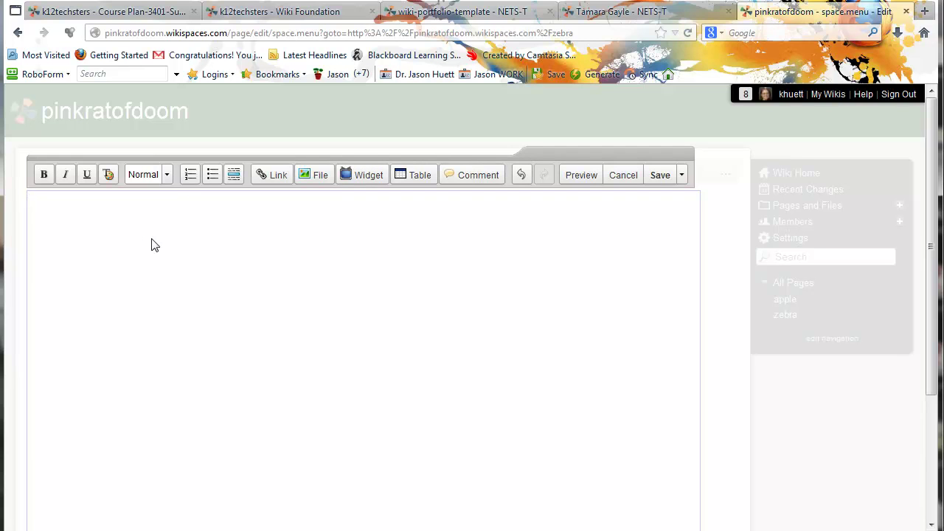
{"action": "type", "text": "adlfjaldfja aldsfja;ldsfkj lasjdflakdjflkj"}
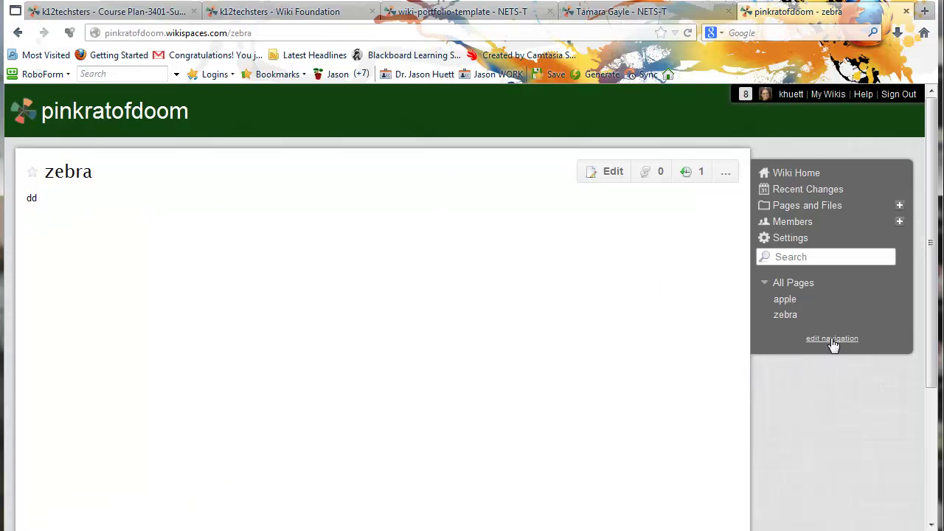
Open the sidebar navigation page for editing, dismissing the recovered-draft prompt.
{"action": "left_click", "coordinate": [832, 338]}
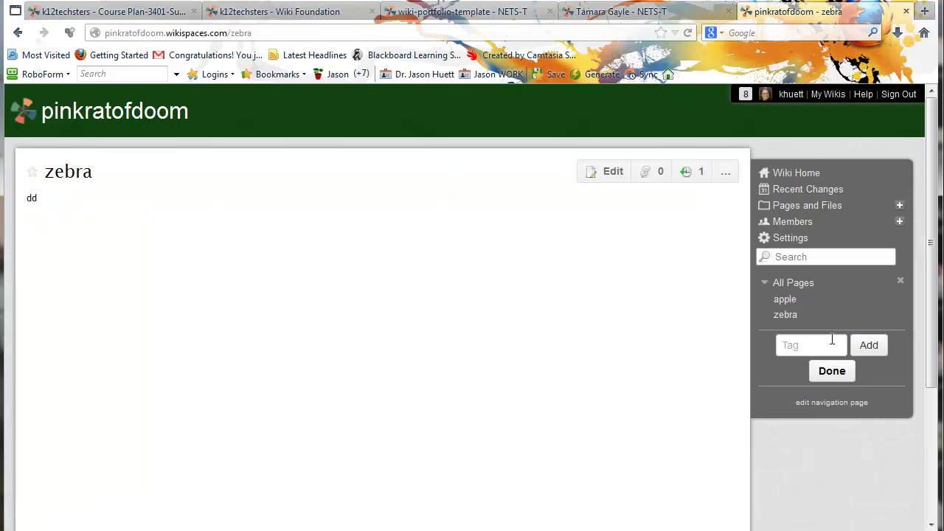
{"action": "left_click", "coordinate": [836, 406]}
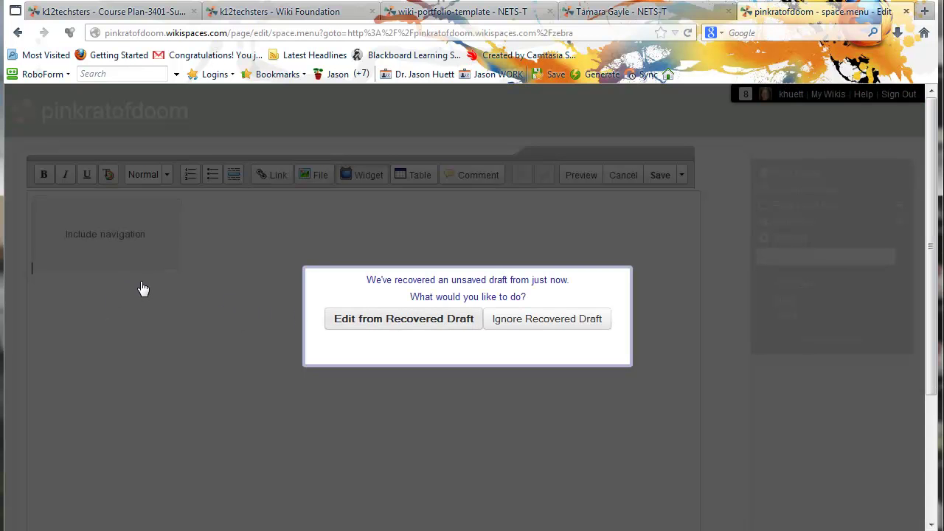
{"action": "key", "text": "Tab"}
{"action": "key", "text": "Return"}
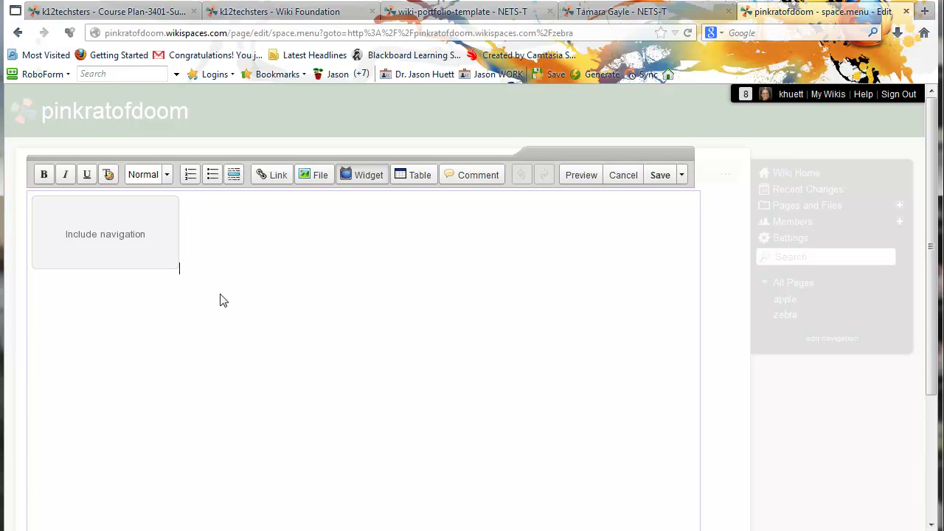
Type five lines of placeholder link text below the Include navigation widget.
{"action": "key", "text": "Return"}
{"action": "type", "text": "akdjf;alfjalds"}
{"action": "key", "text": "Return"}
{"action": "type", "text": "alsjfdalkdjfa;ld"}
{"action": "key", "text": "Return"}
{"action": "type", "text": "lajdf;ladkjf"}
{"action": "key", "text": "Return"}
{"action": "type", "text": "alsdfja;ldskjf"}
{"action": "key", "text": "Return"}
{"action": "type", "text": "a;ldsjfa;ldkfj;l"}
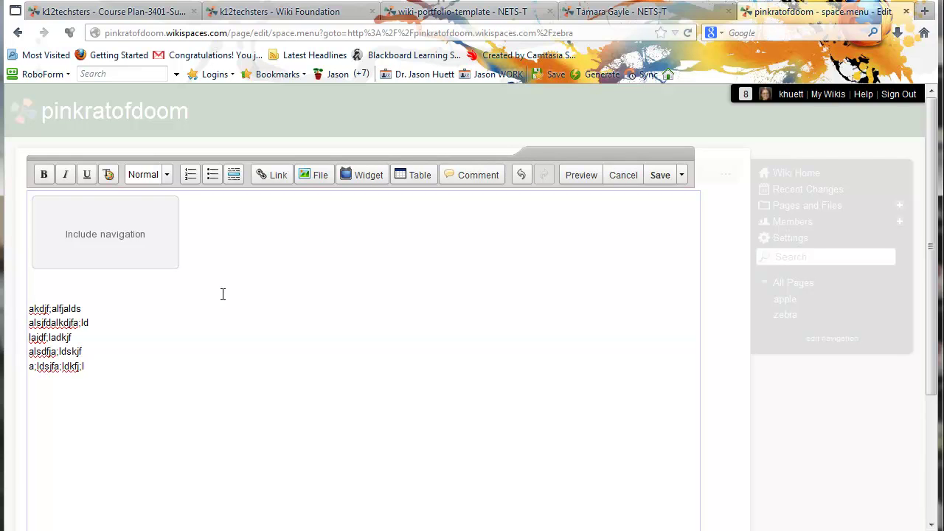
Delete the Include navigation widget and save the navigation page.
{"action": "left_click", "coordinate": [107, 236]}
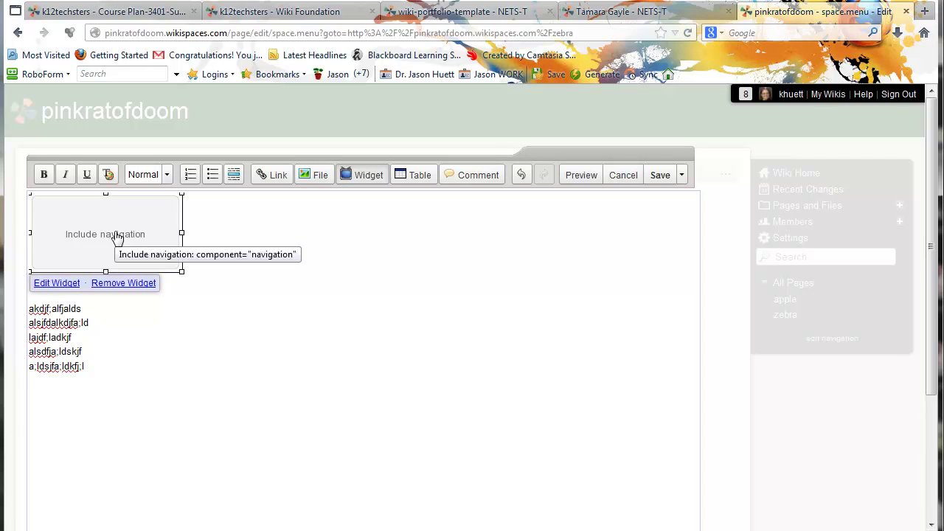
{"action": "key", "text": "Delete"}
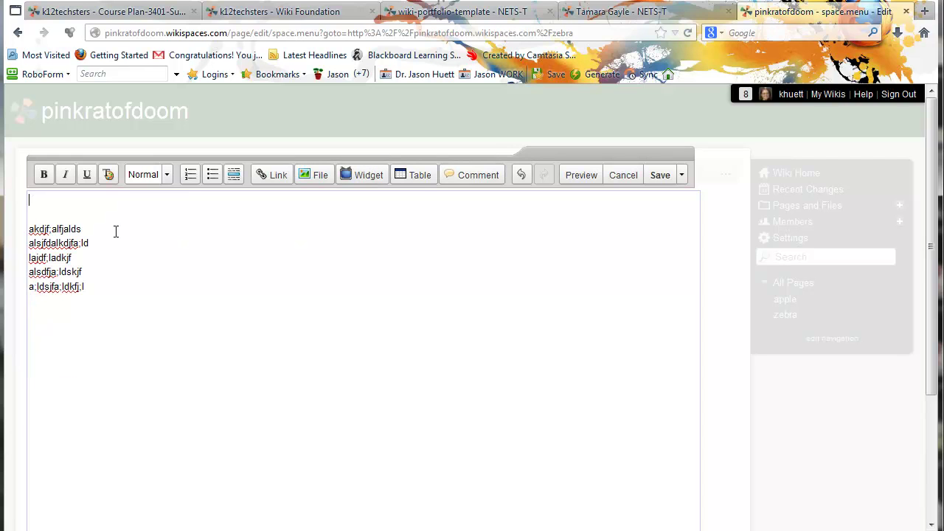
{"action": "left_click", "coordinate": [657, 176]}
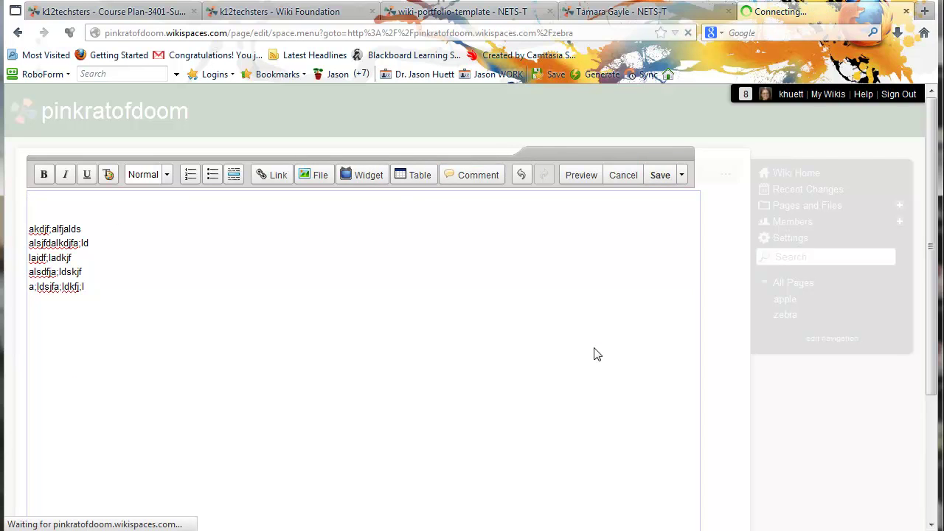